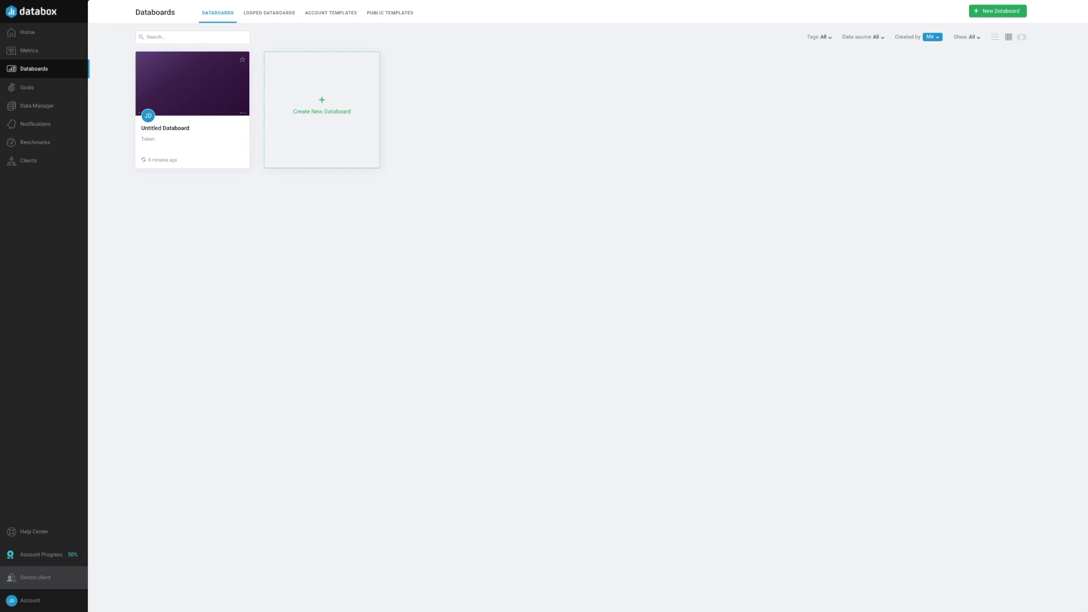
Step: Create a blank databoard and choose HubSpot Marketing as its data source
left_click(323, 102)
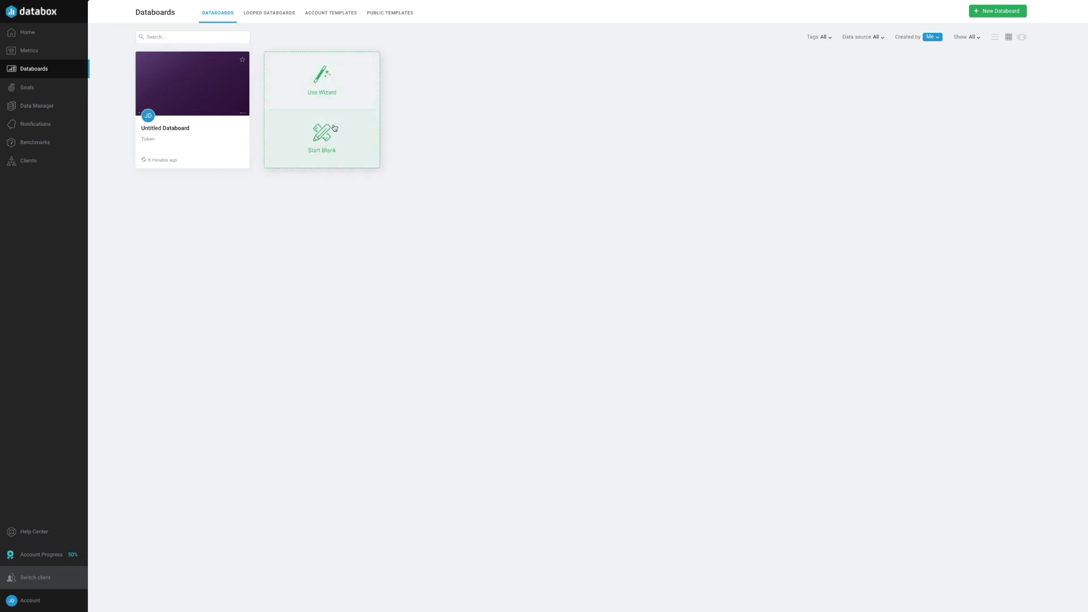
left_click(325, 141)
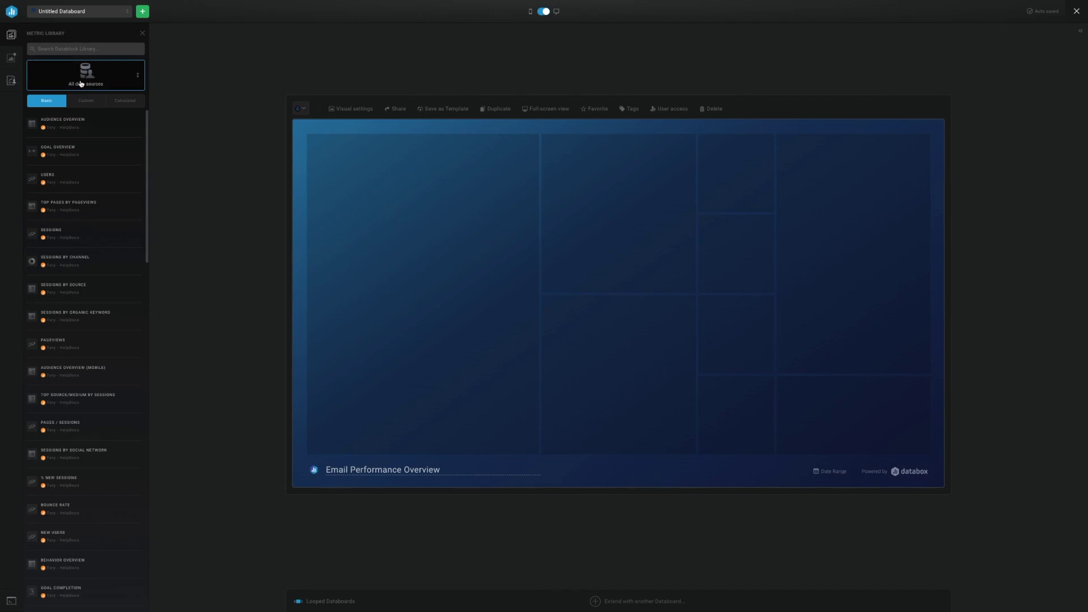
left_click(81, 83)
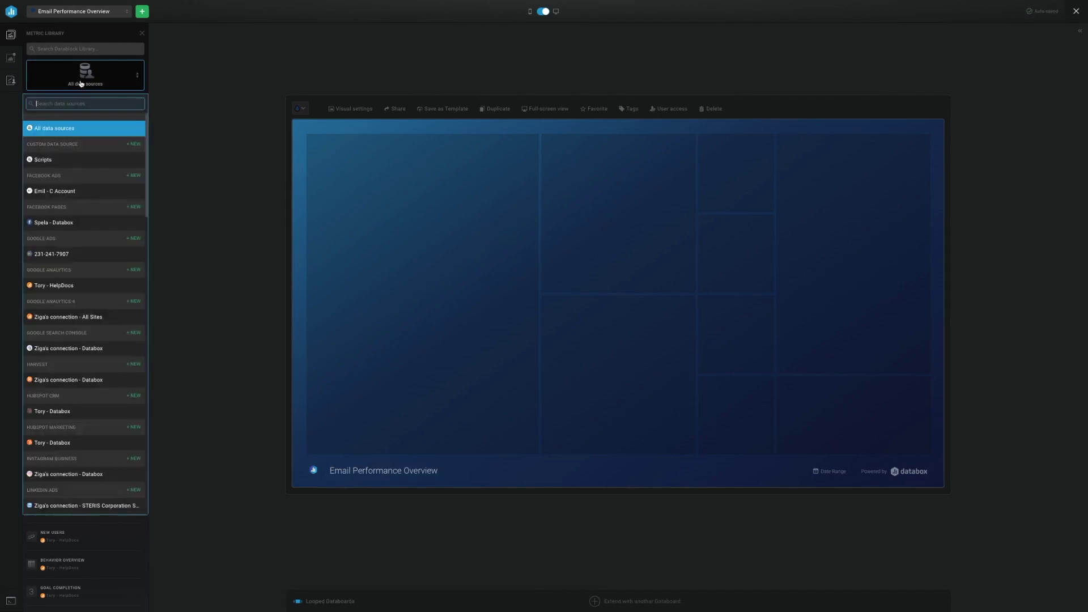
left_click(208, 216)
mouse_move(91, 206)
left_mouse_down()
mouse_move(374, 216)
mouse_move(408, 231)
mouse_move(82, 207)
left_mouse_up()
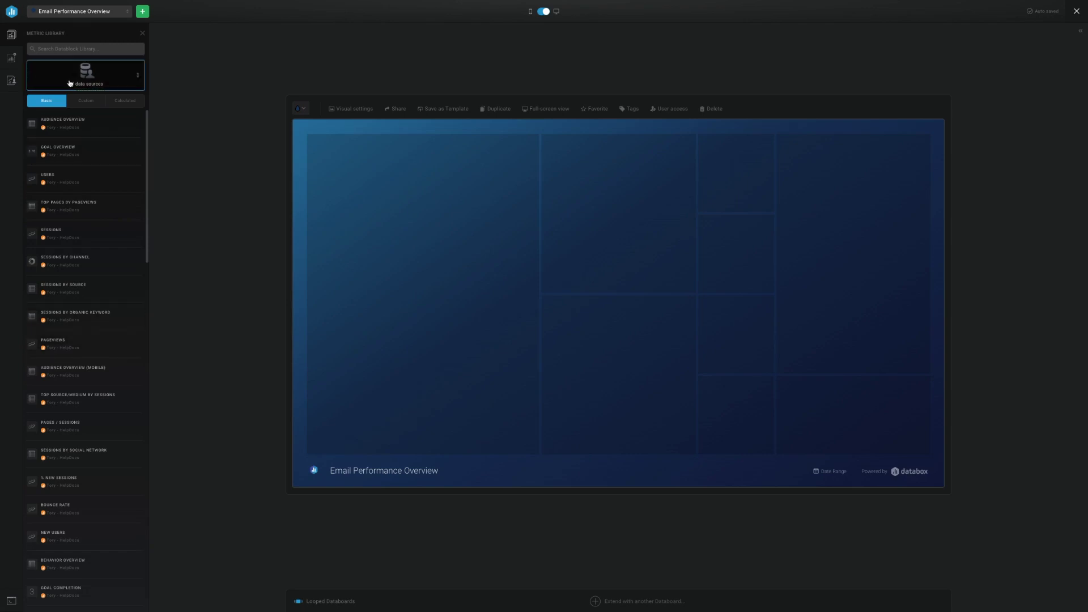
left_click(68, 85)
type("hu")
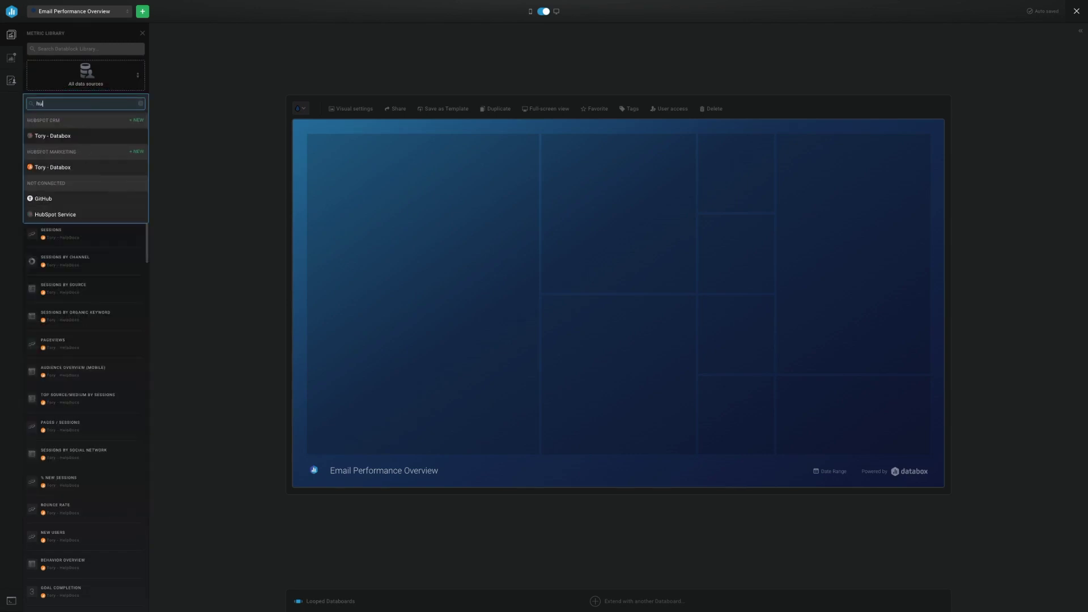
type("bspot market")
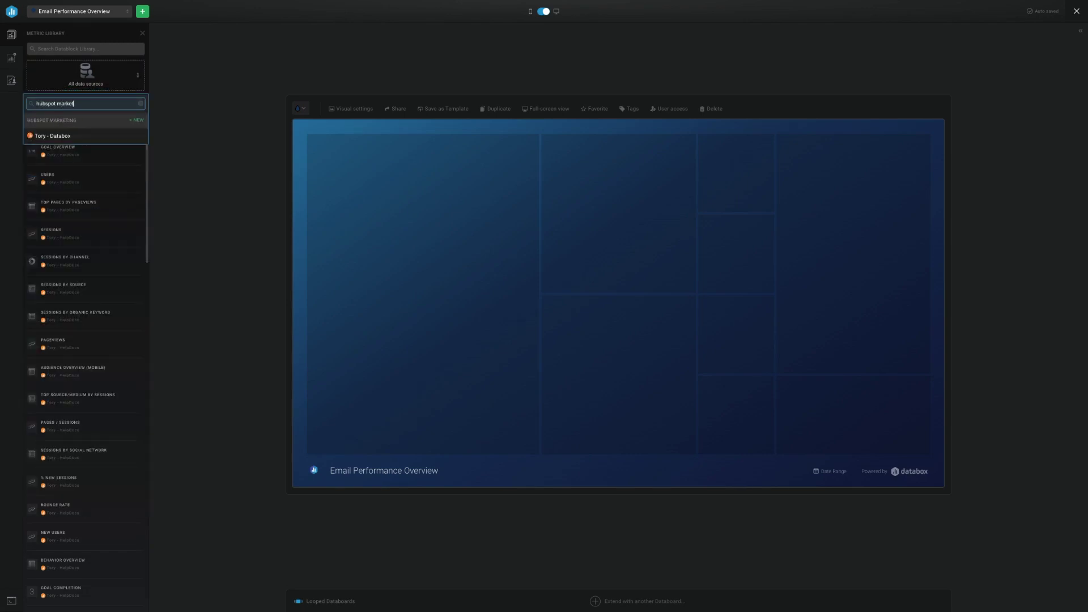
left_click(73, 136)
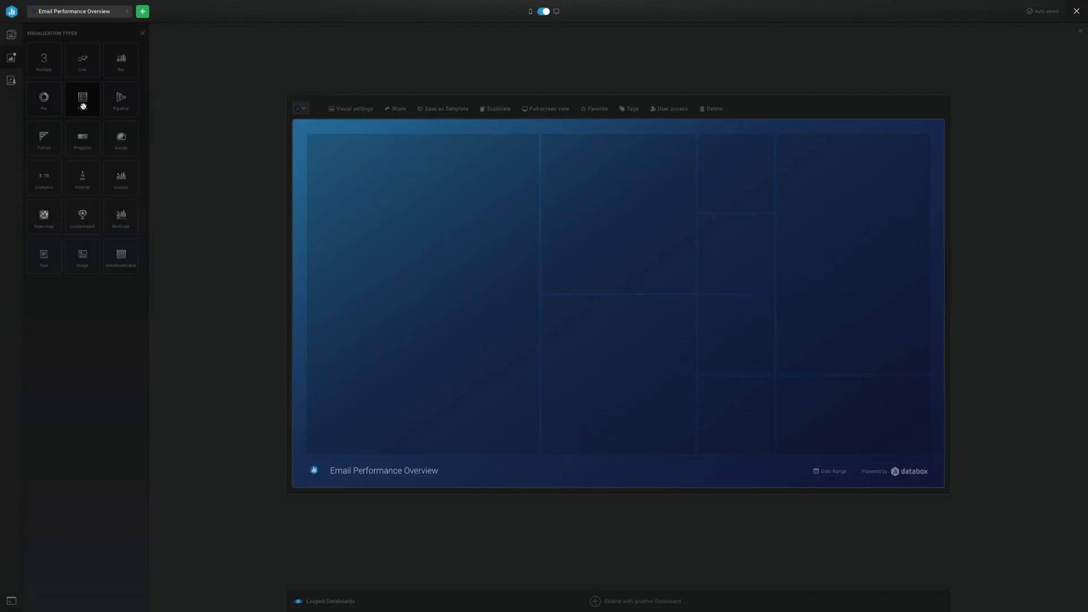
Step: Place a multi-metric table titled 'Emails Overview' with HubSpot Marketing Emails Sent as row one
left_click_drag(80, 103, 340, 201)
type("Emails")
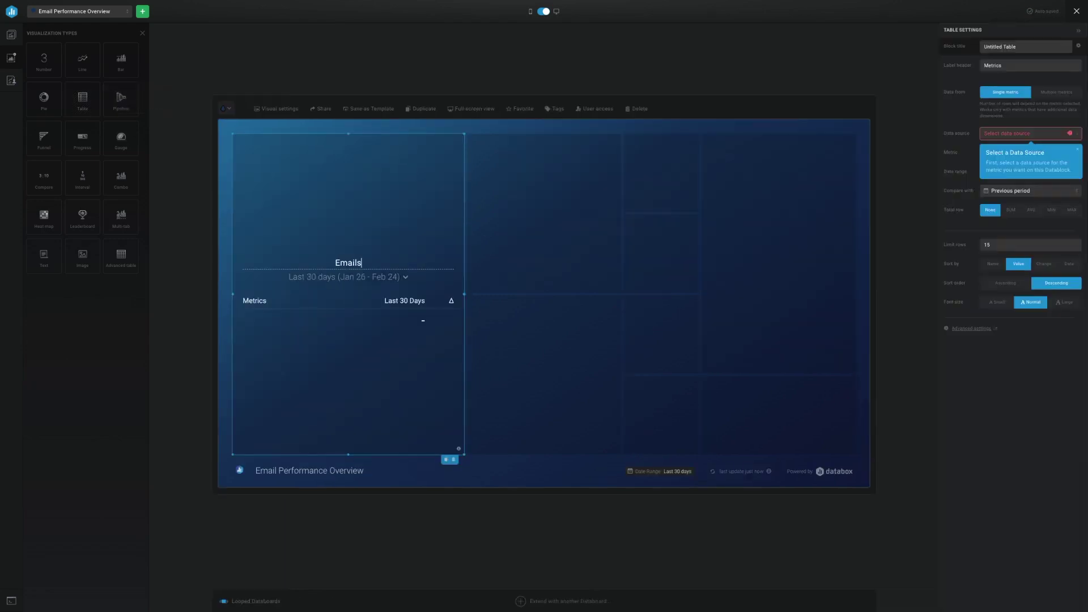
type(" Overview")
left_click(1056, 93)
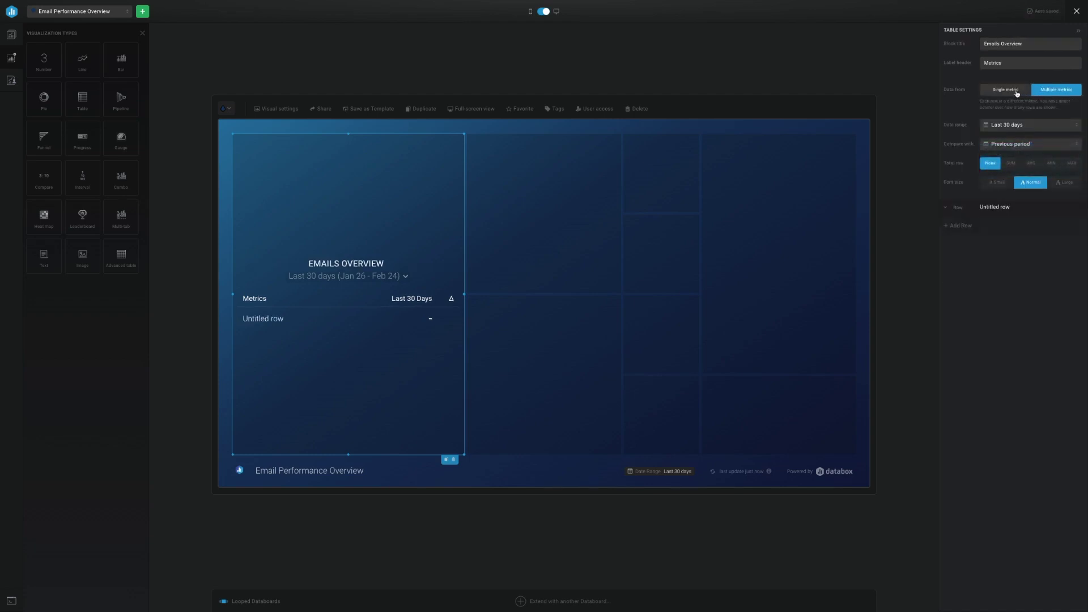
left_click(993, 207)
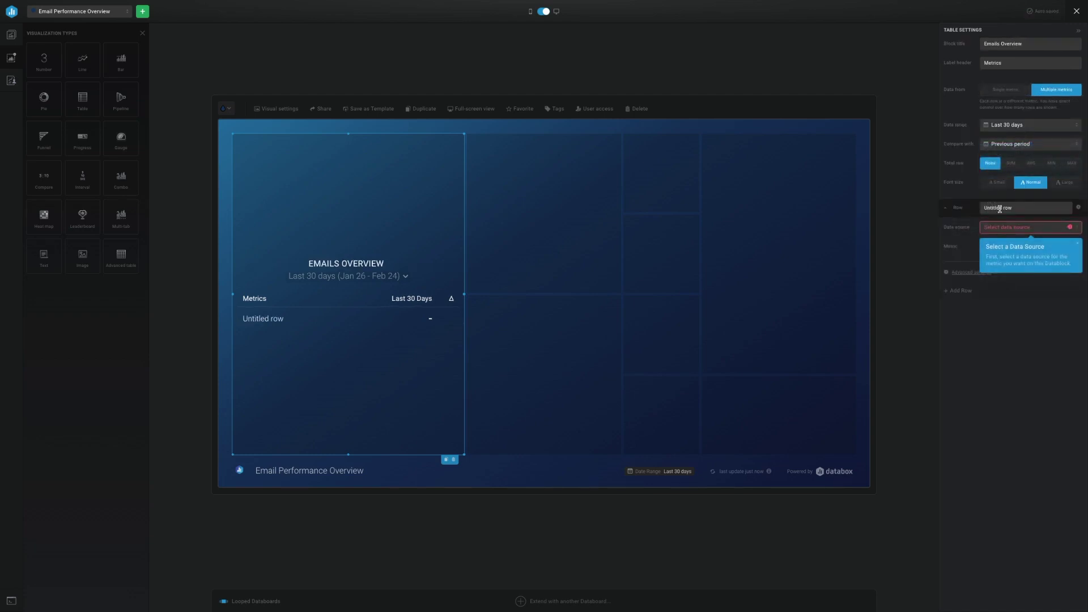
left_click(1006, 227)
type("hub")
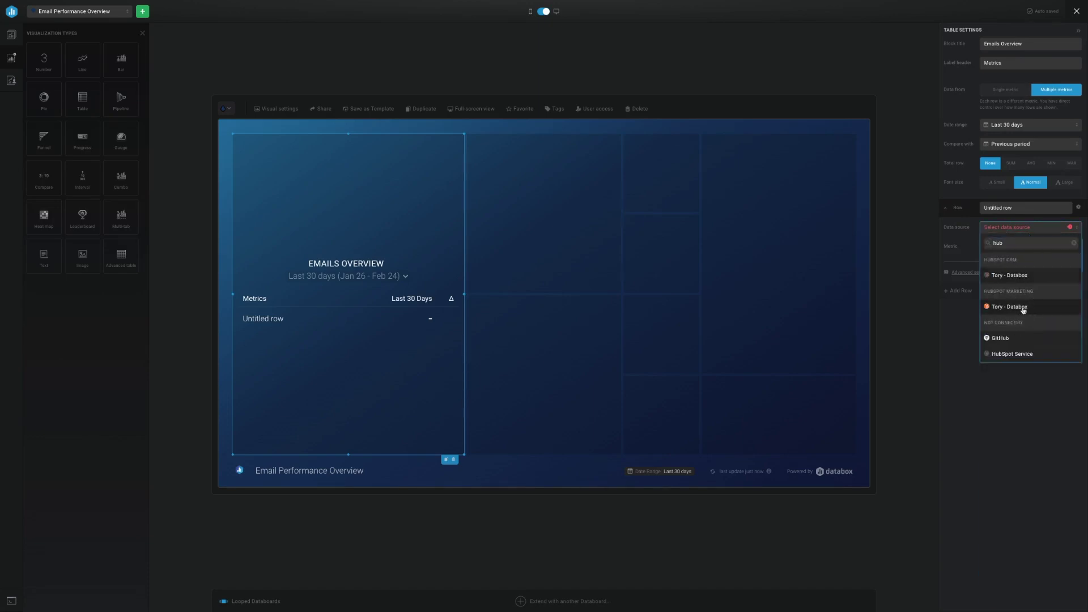
left_click(1024, 309)
left_click(991, 246)
type("emails sent")
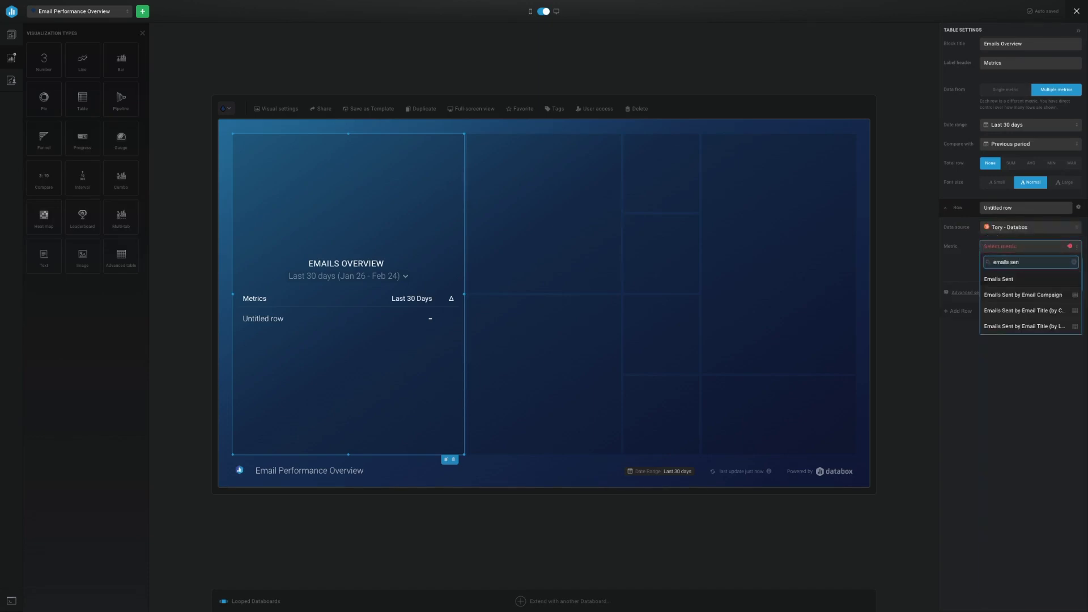
left_click(998, 279)
Step: Add rows for Emails Delivered, Emails Opened and Emails Clicked to the table
left_click(960, 312)
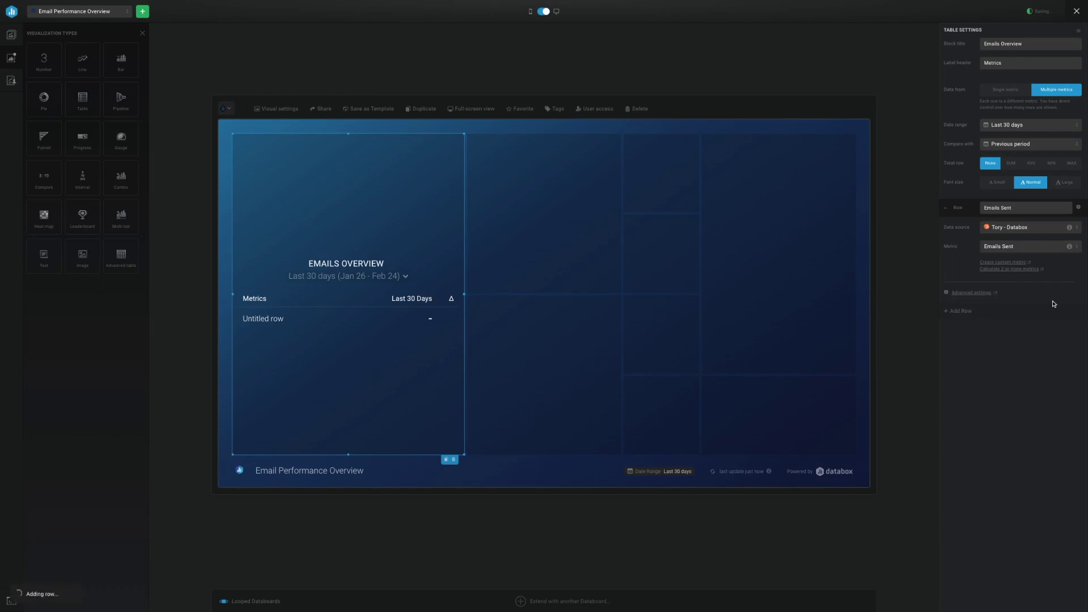
left_click(997, 265)
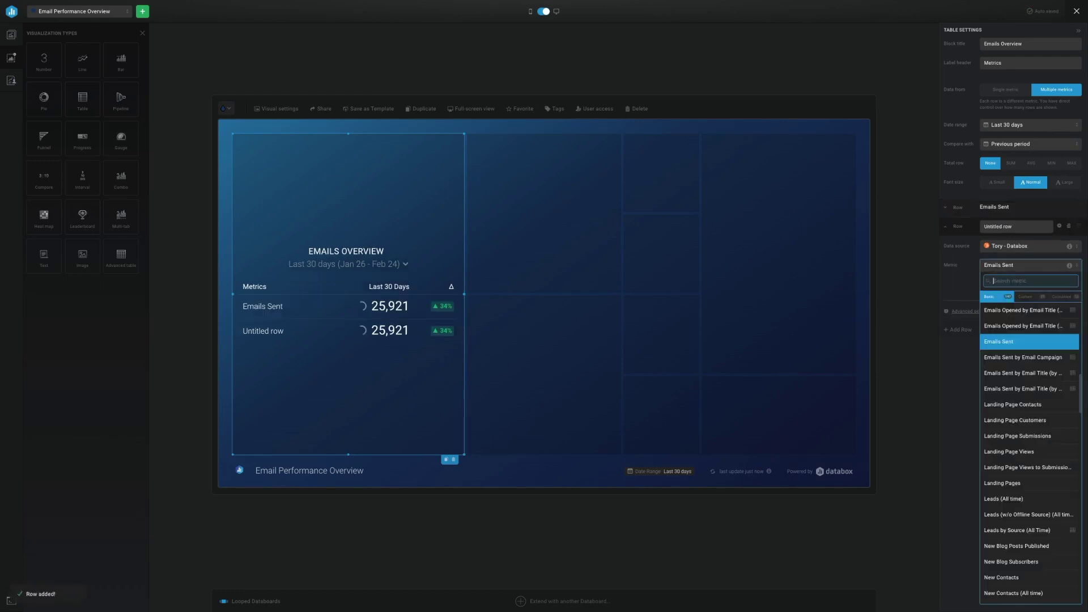
type("emails deli")
left_click(1027, 297)
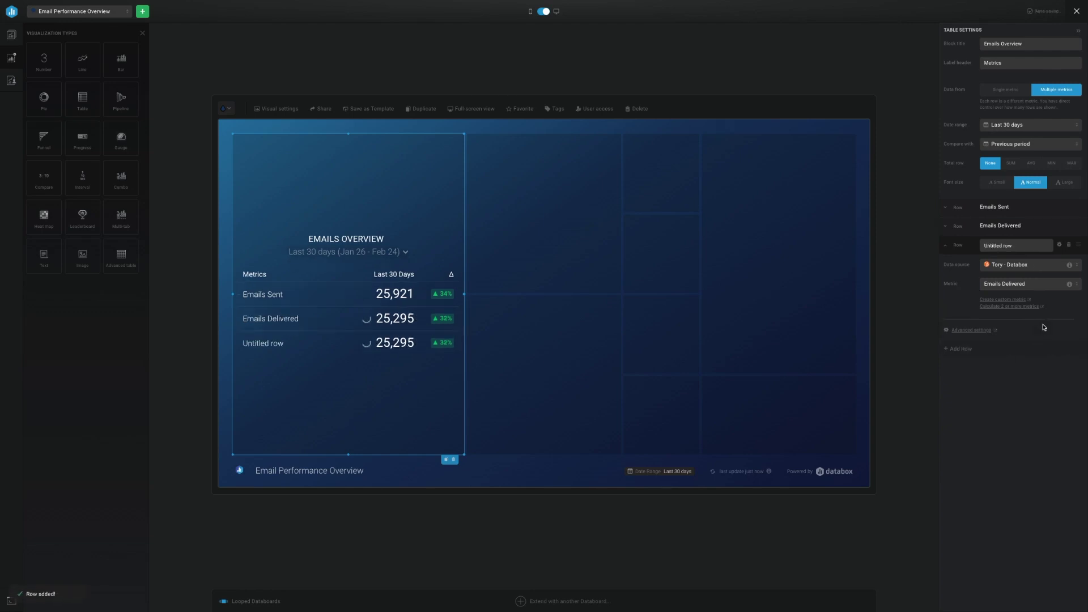
left_click(1003, 284)
type("emails")
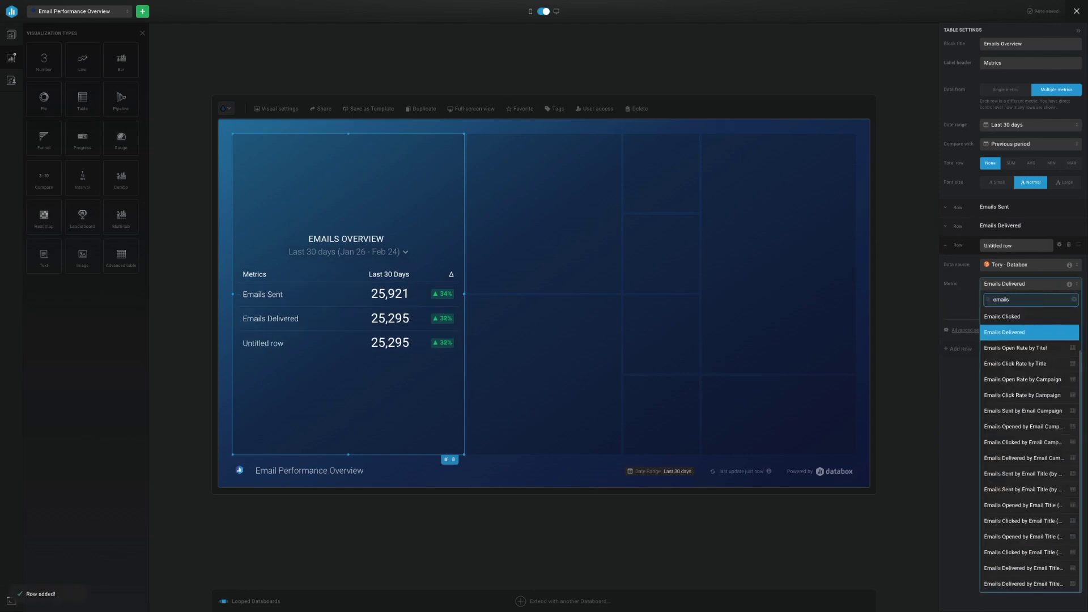
type(" open")
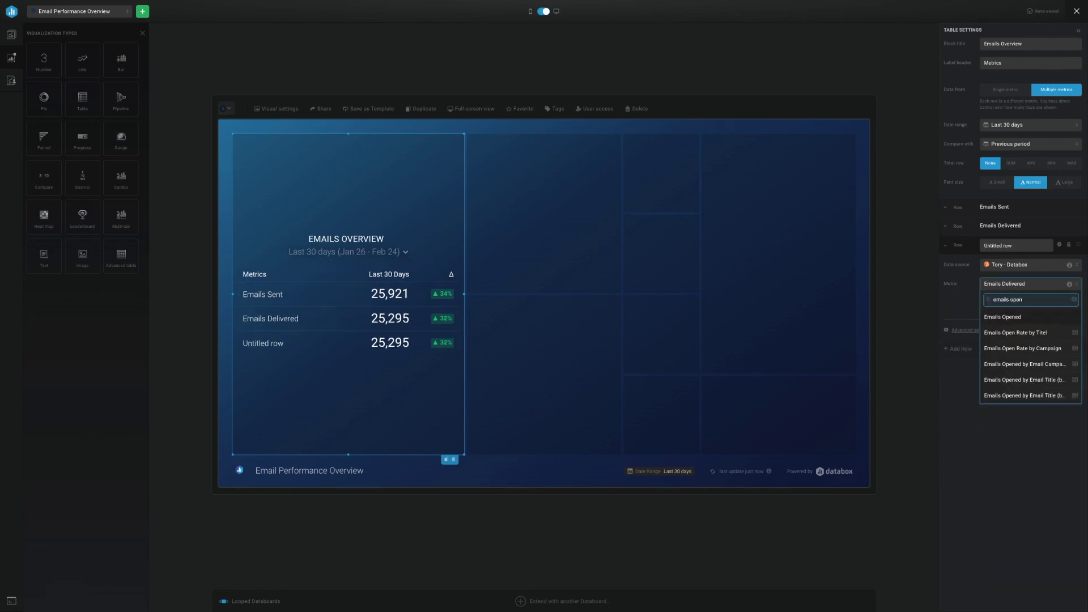
left_click(1014, 316)
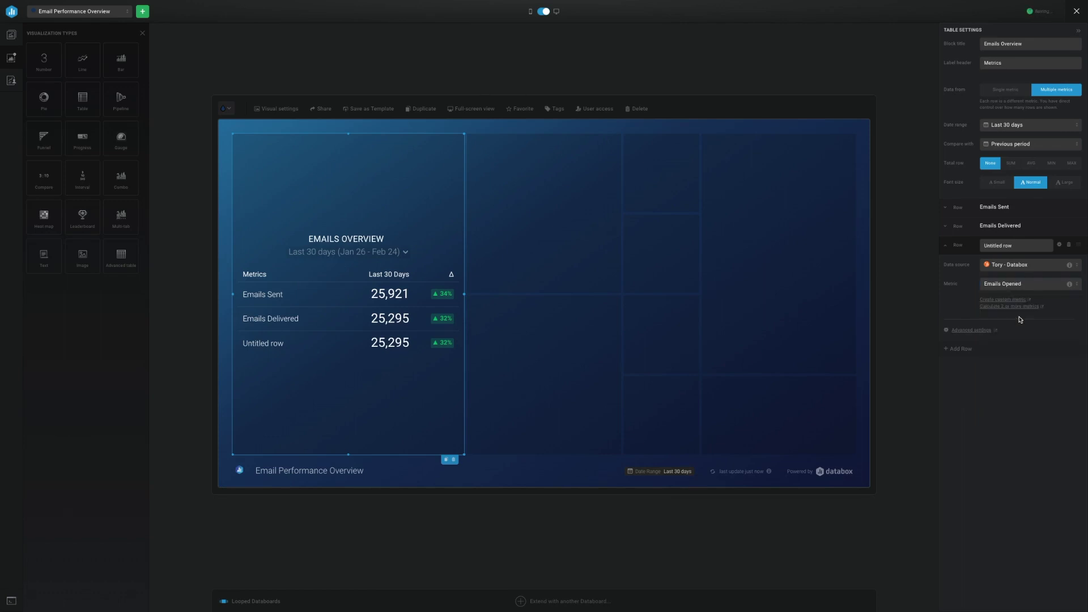
left_click(970, 350)
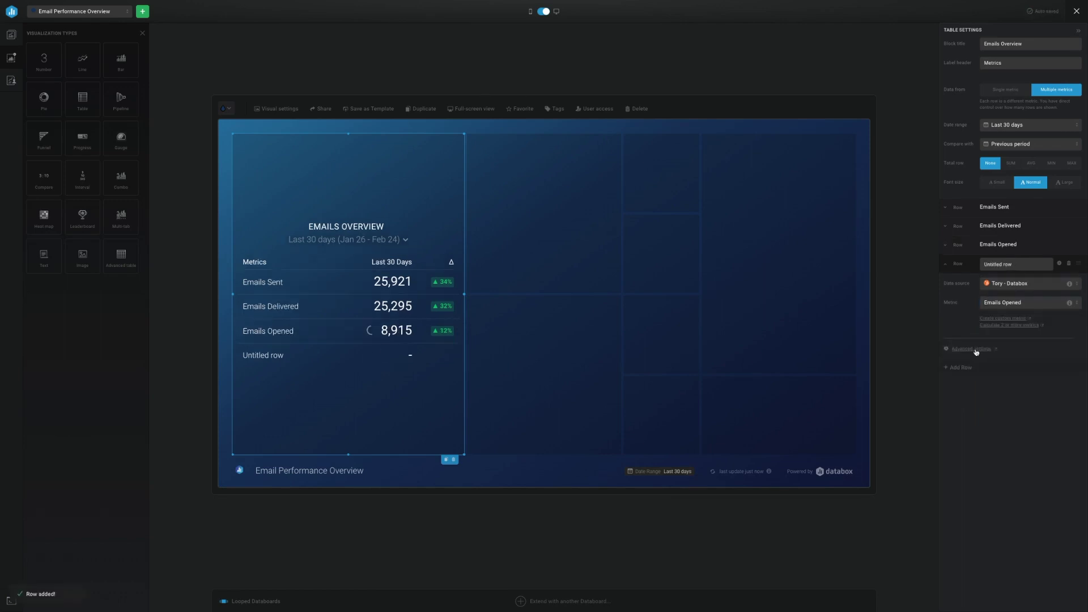
left_click(1004, 308)
type("emails click")
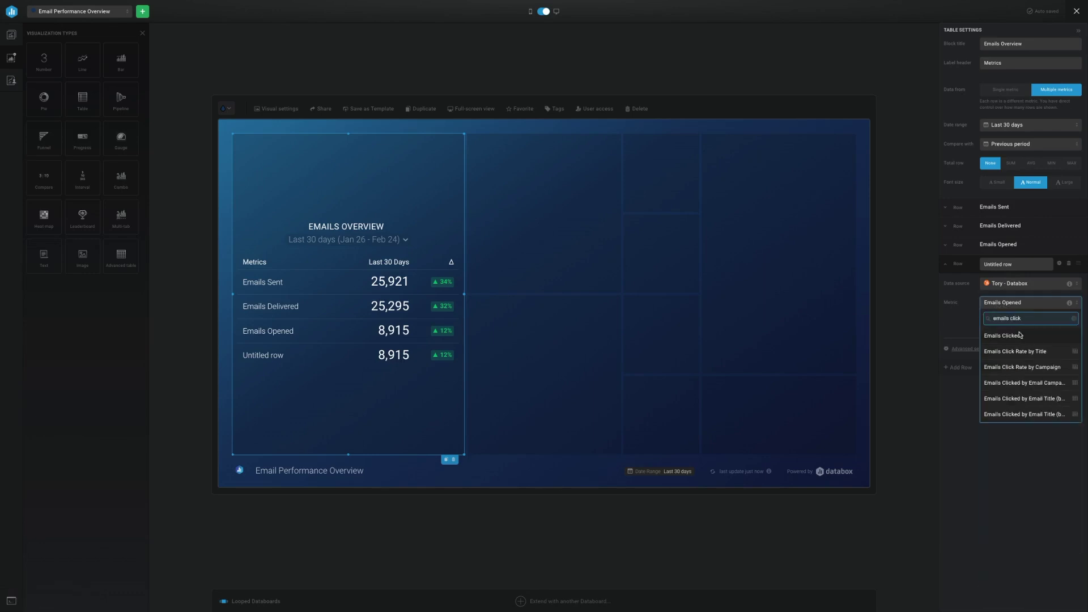
left_click(1015, 336)
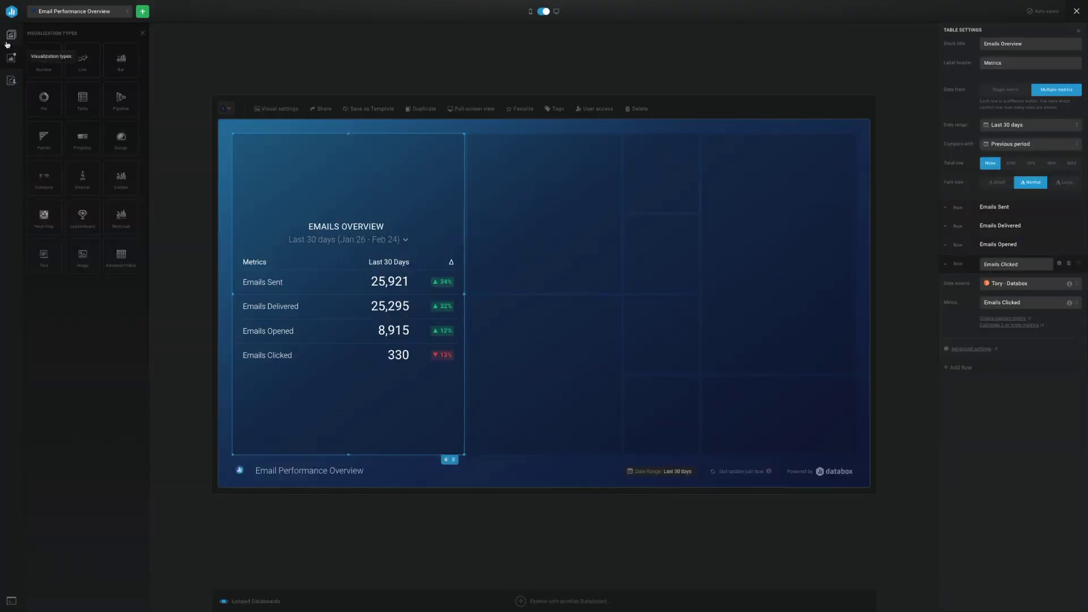
Step: Open the Metric Library from the left sidebar
left_click(11, 35)
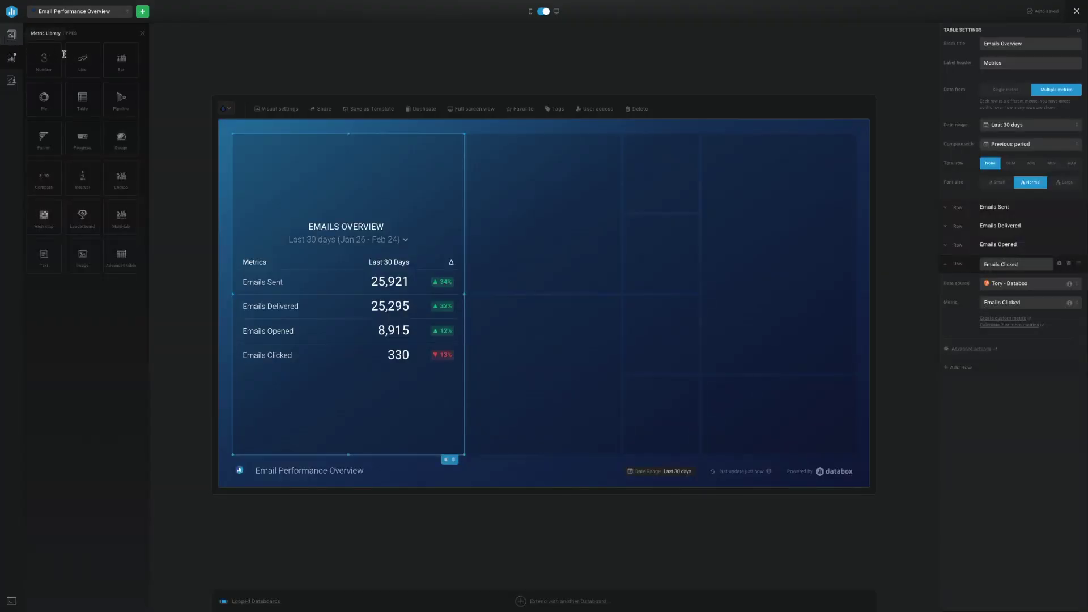
Step: Place the Sessions by Email Marketing Source table top-right and widen it to show its sources
type("sessions by email")
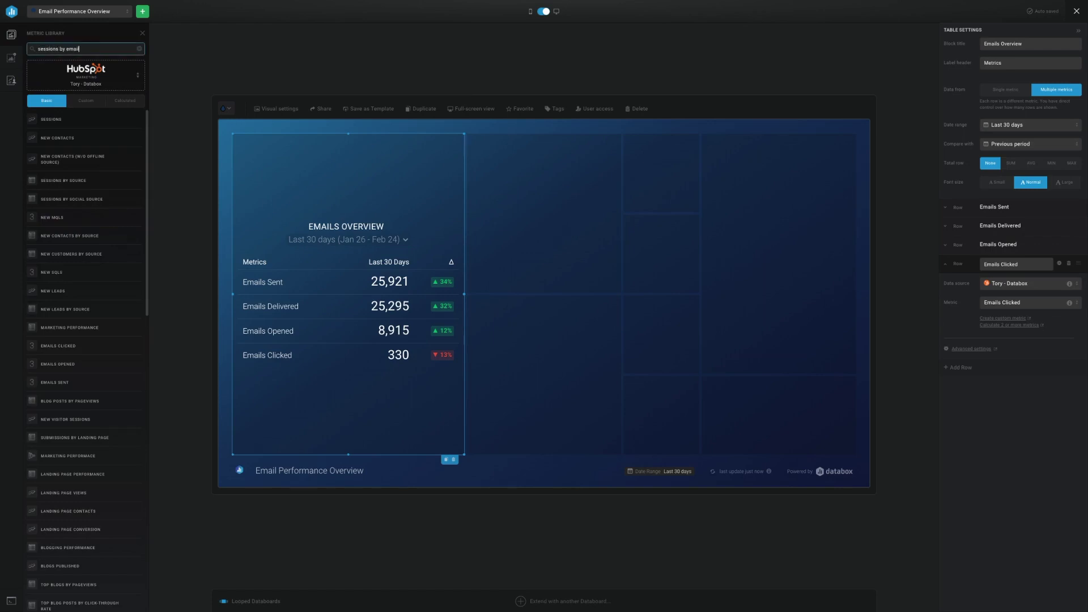
type(" marketing")
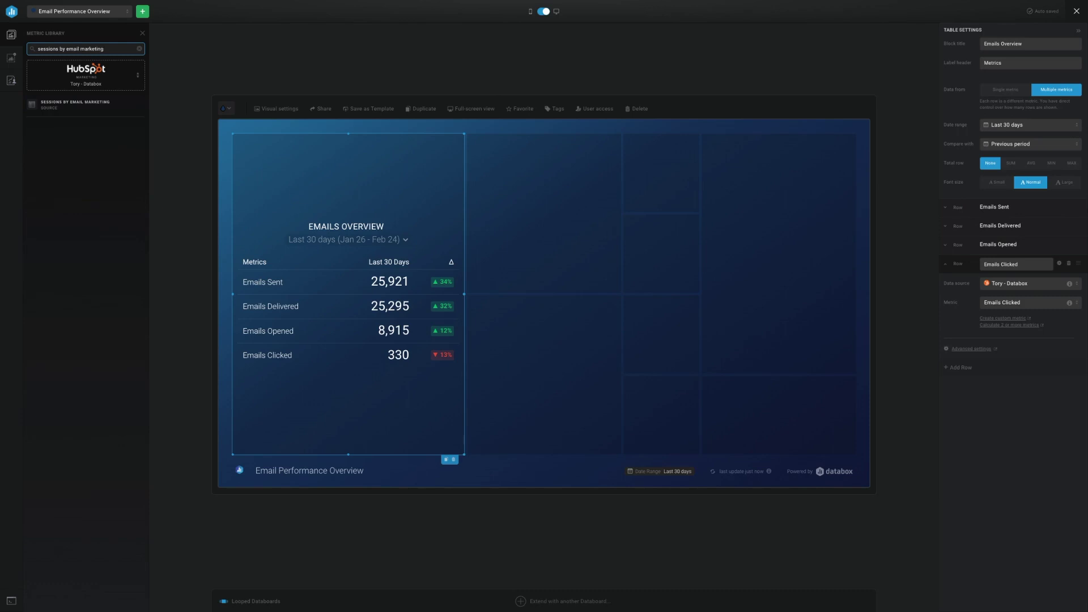
left_click(82, 108)
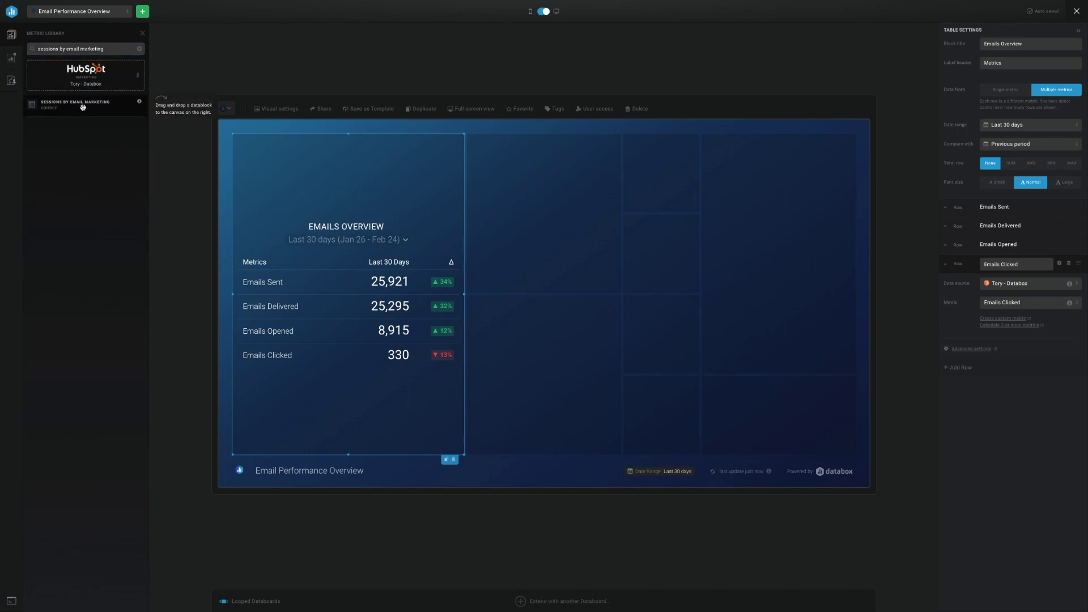
left_click_drag(67, 106, 691, 164)
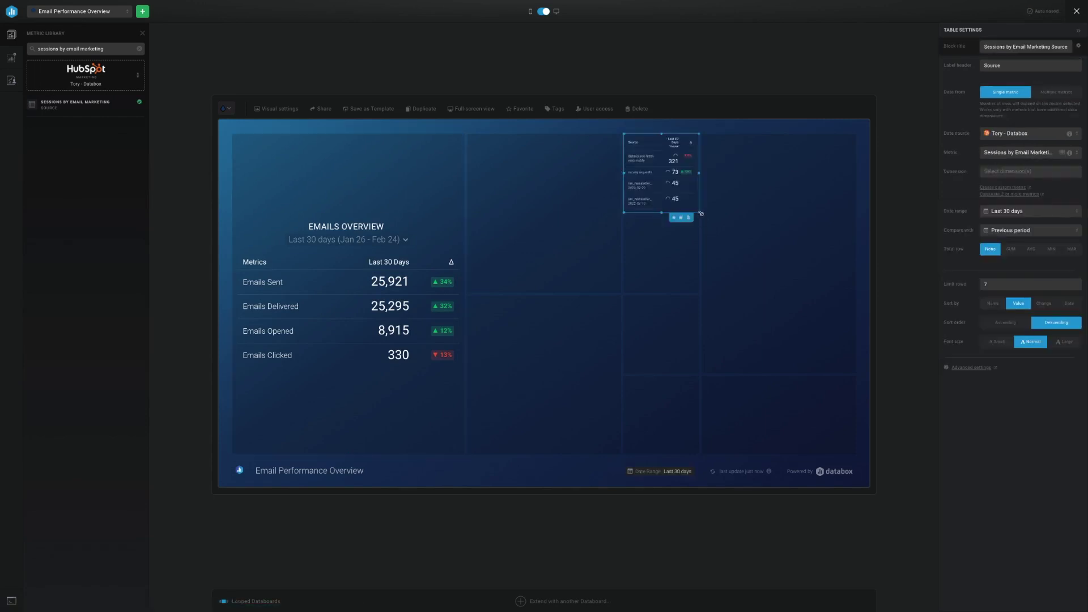
left_click_drag(751, 239, 861, 284)
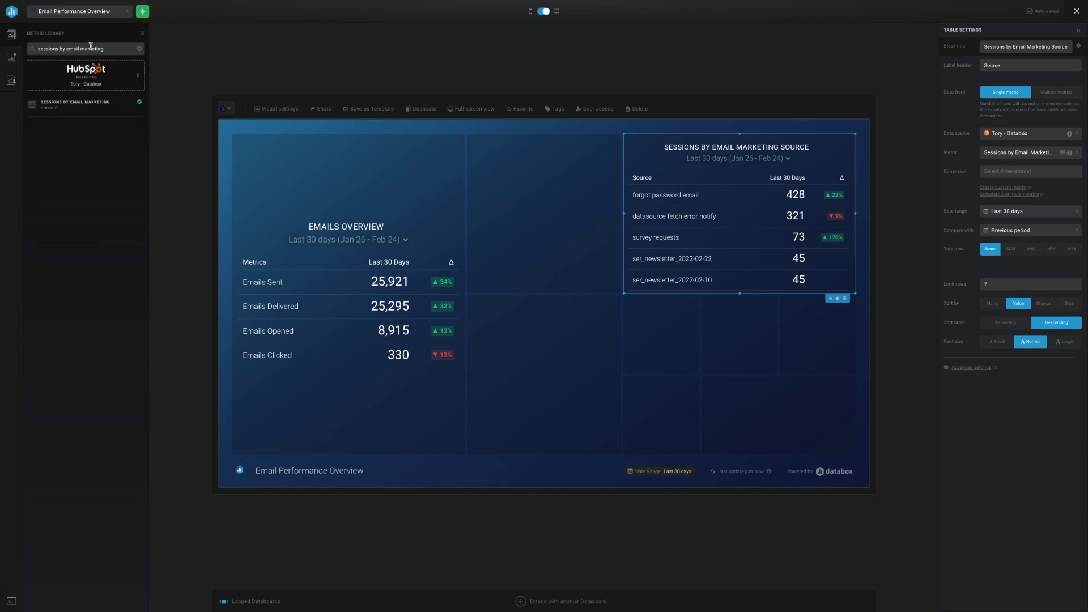
left_click(140, 50)
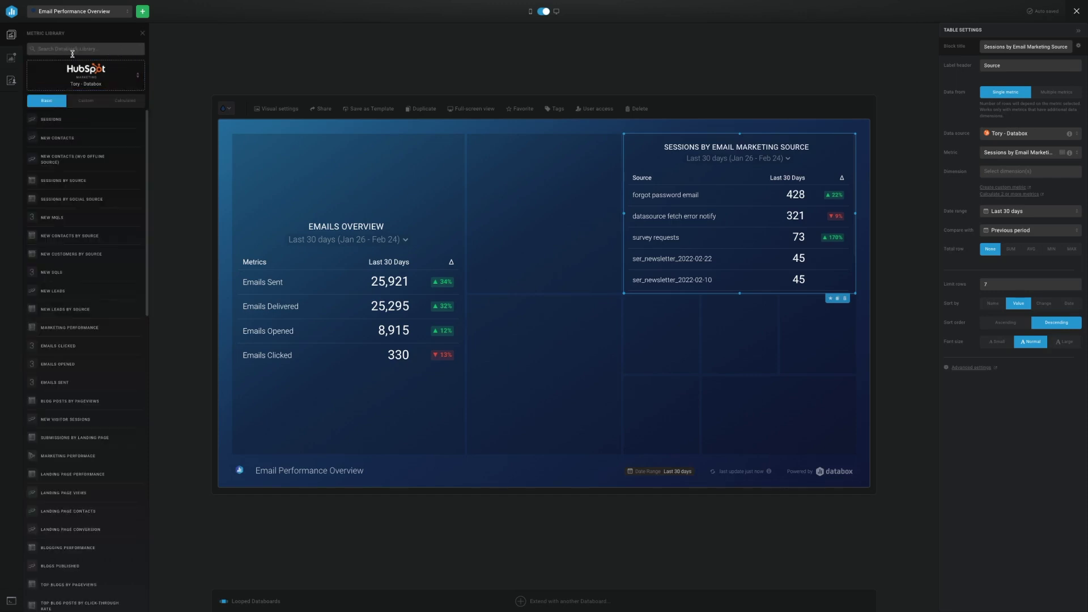
Step: Place the calculated Email Open Rate metric (35.2%) in the top-middle of the dashboard
left_click(128, 103)
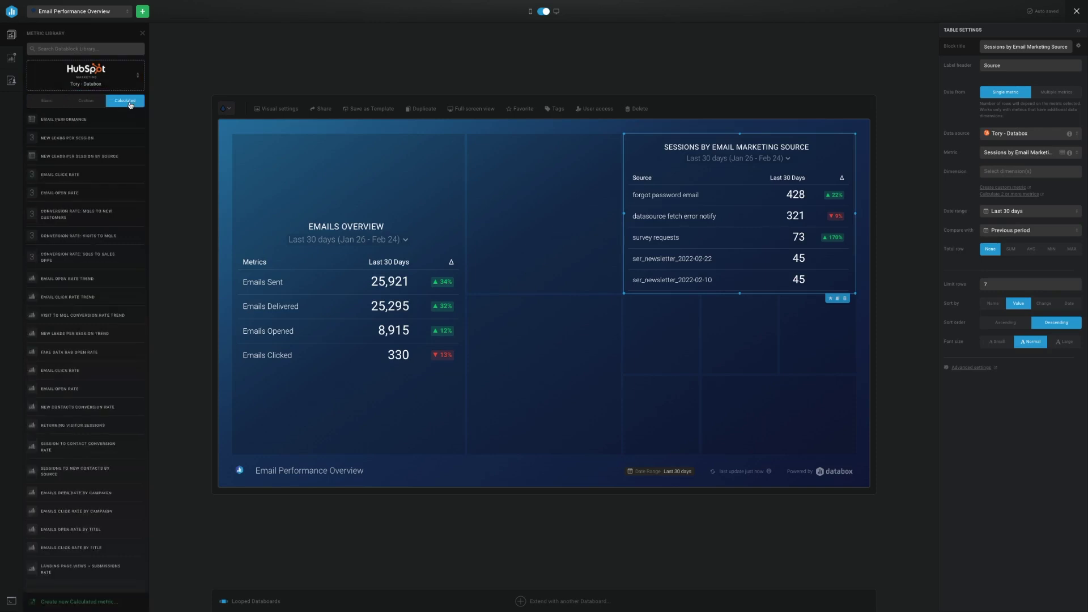
left_click(53, 51)
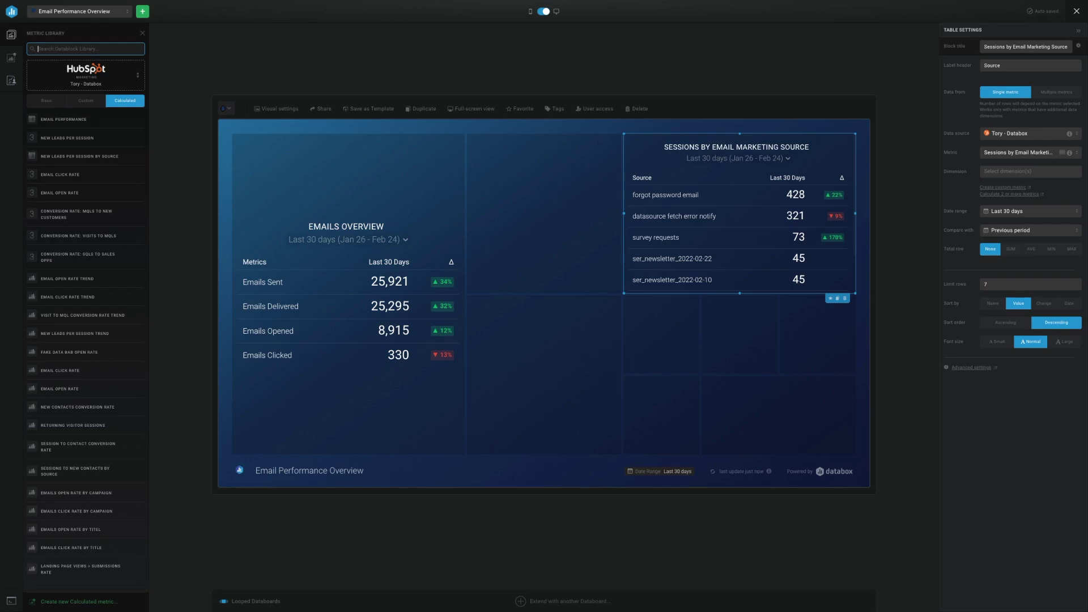
type("email open rate")
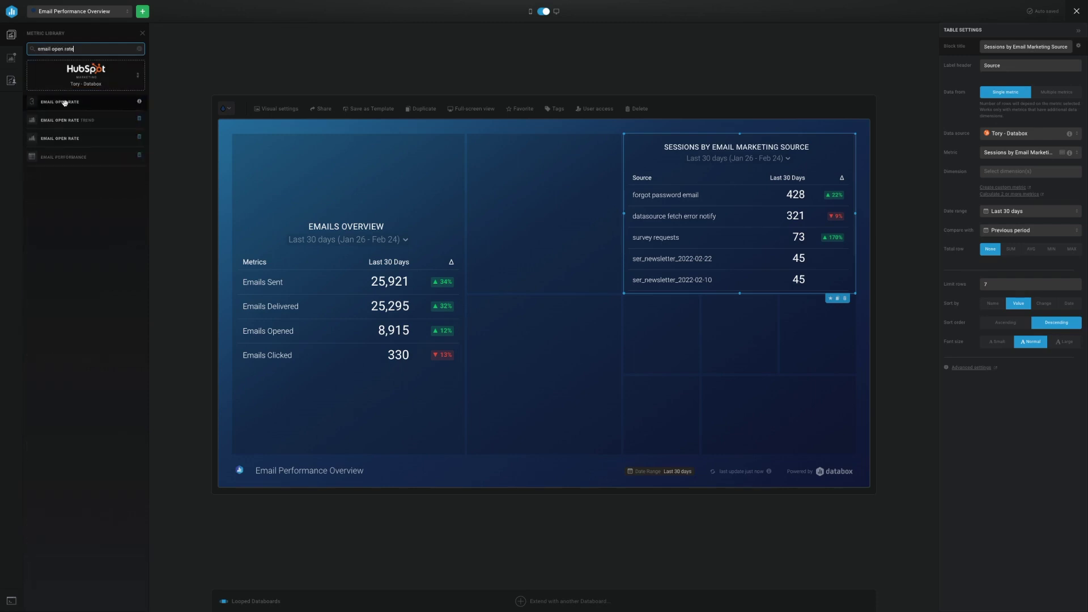
left_click_drag(68, 101, 530, 190)
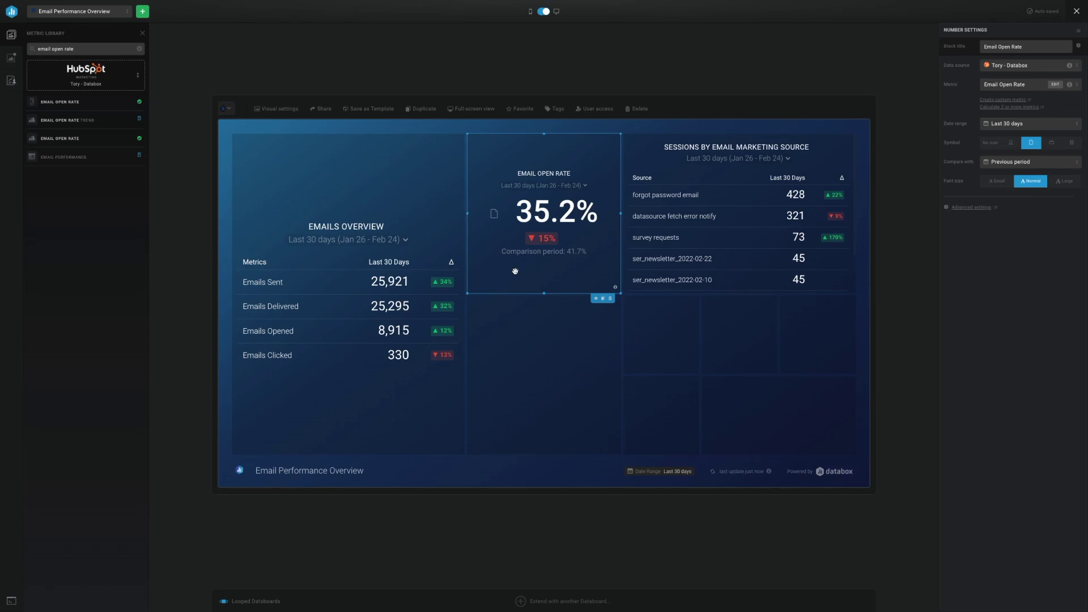
left_click(71, 49)
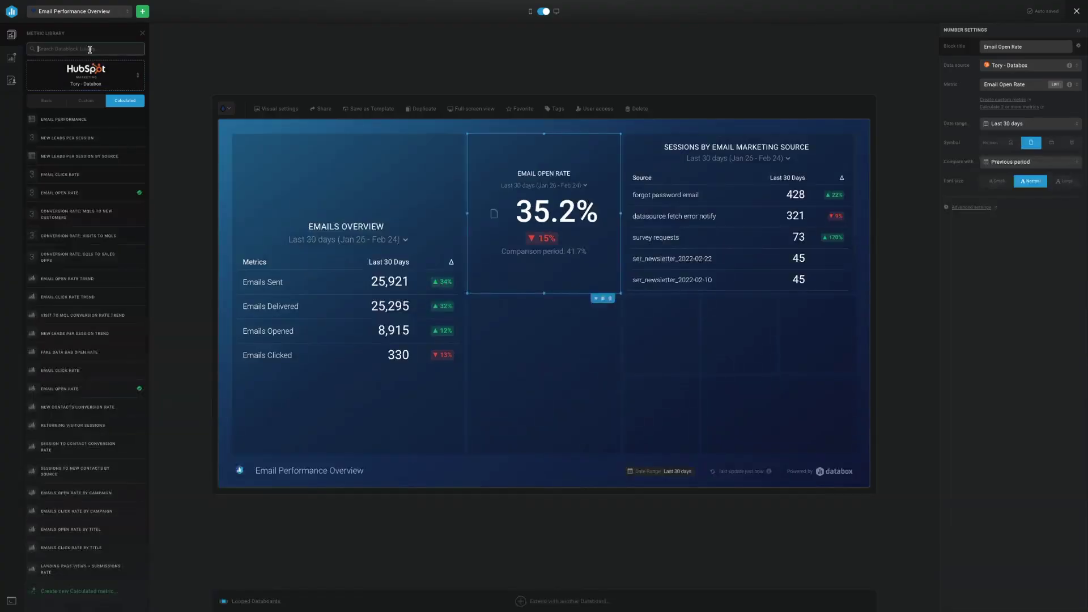
Step: Place the Email Click Rate number (1.3%) beneath Email Open Rate
type("email click rate")
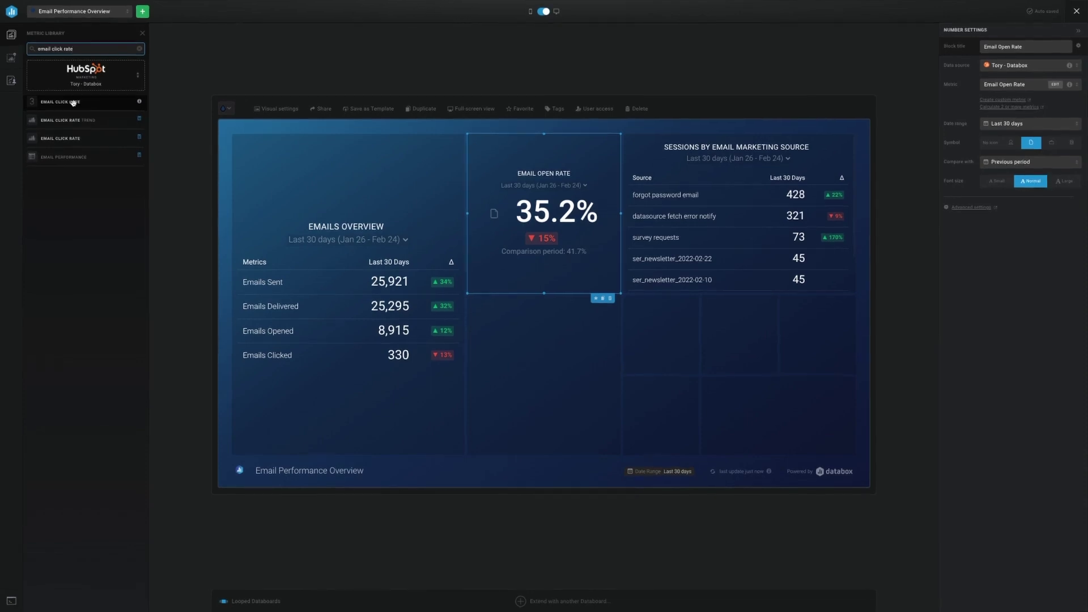
left_click_drag(65, 104, 526, 359)
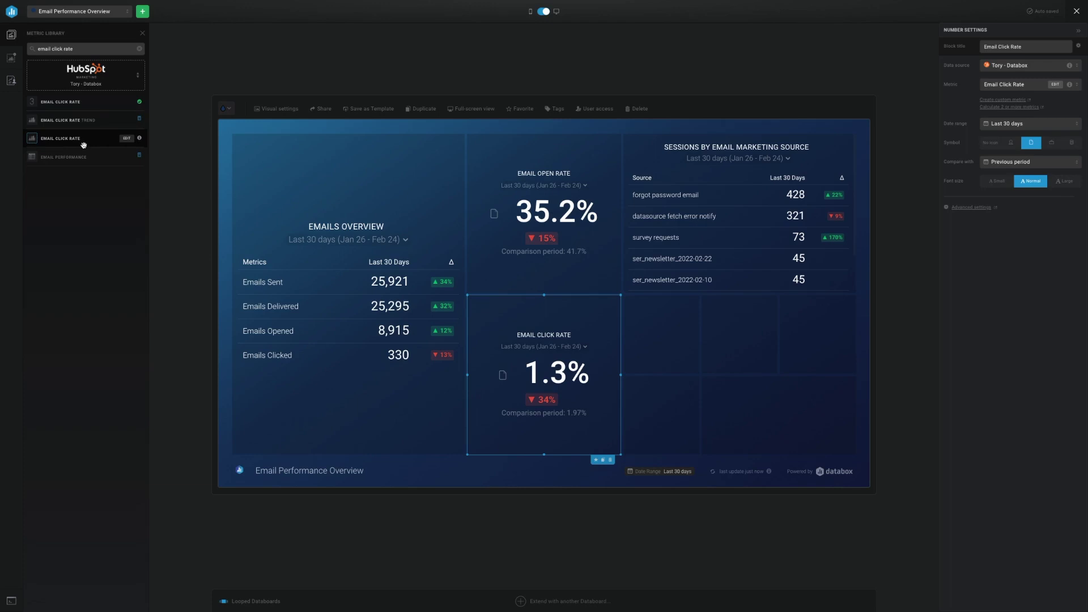
Step: Place the Emails Click Rate by Title bar chart and stretch it across the bottom-right area
left_click(140, 48)
left_click(75, 49)
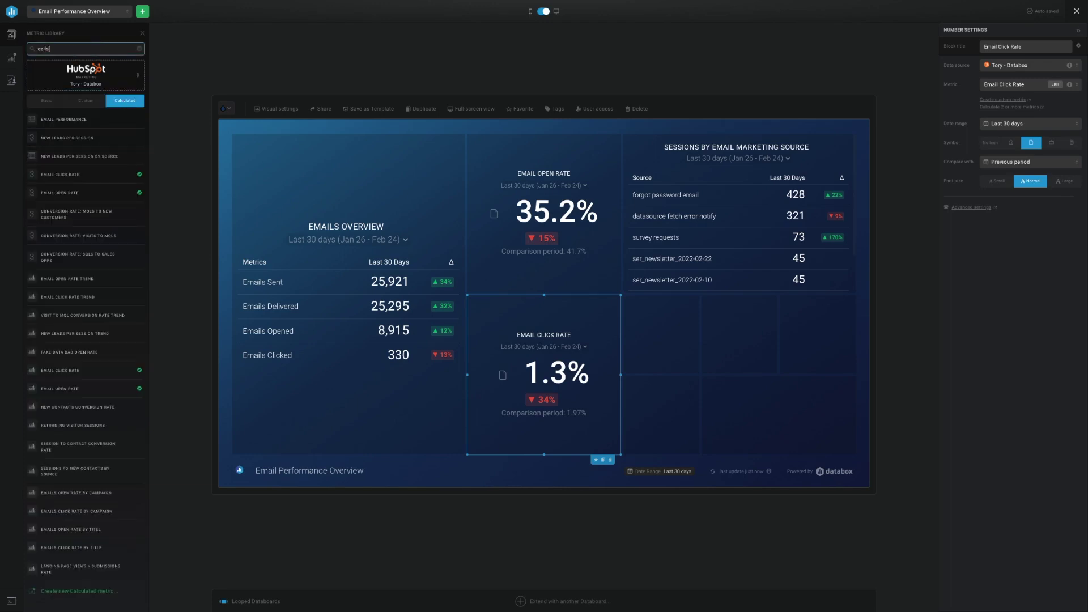
type("eails")
key("BackSpace")
key("BackSpace")
key("BackSpace")
type("mails click rate by")
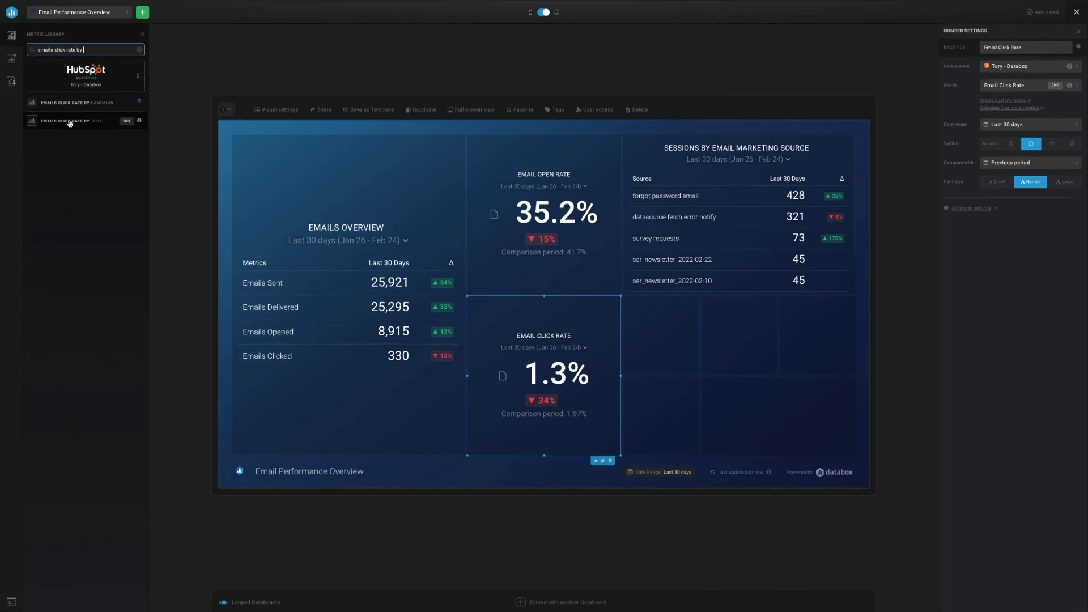
left_click_drag(69, 121, 663, 337)
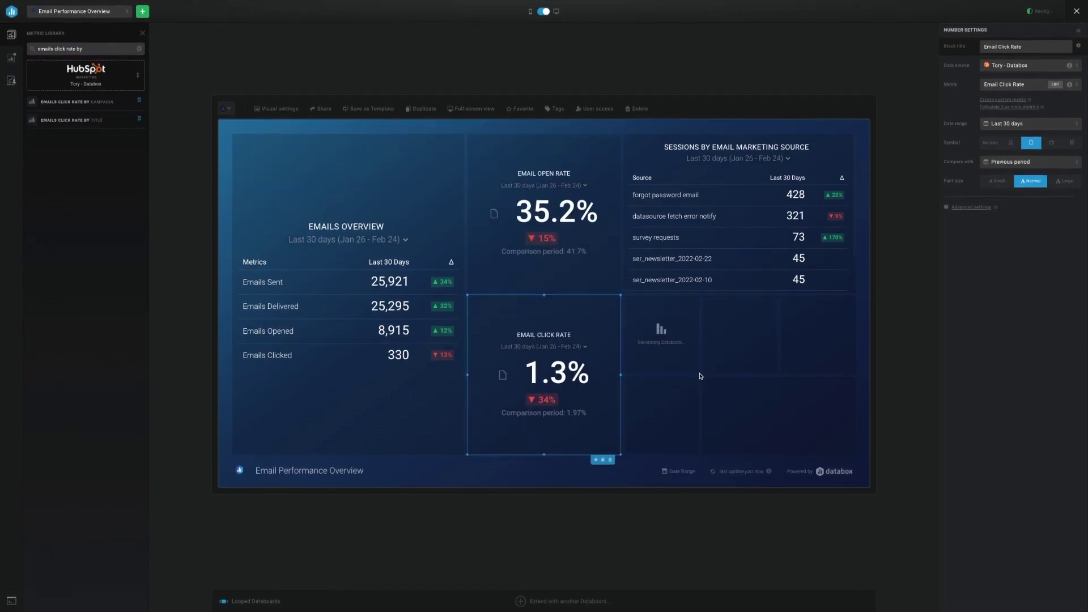
left_click_drag(700, 376, 850, 445)
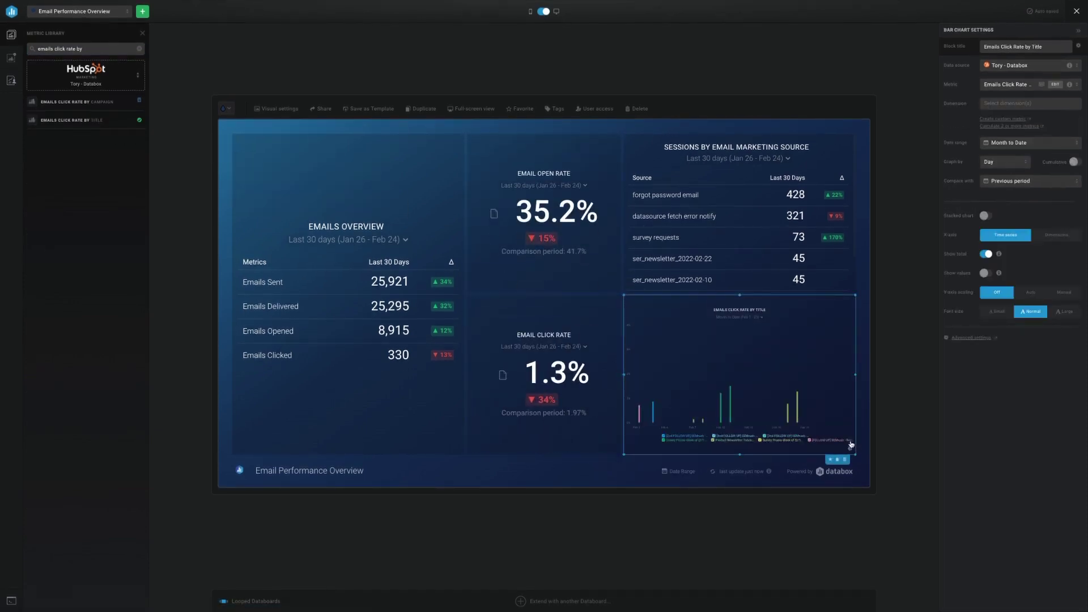